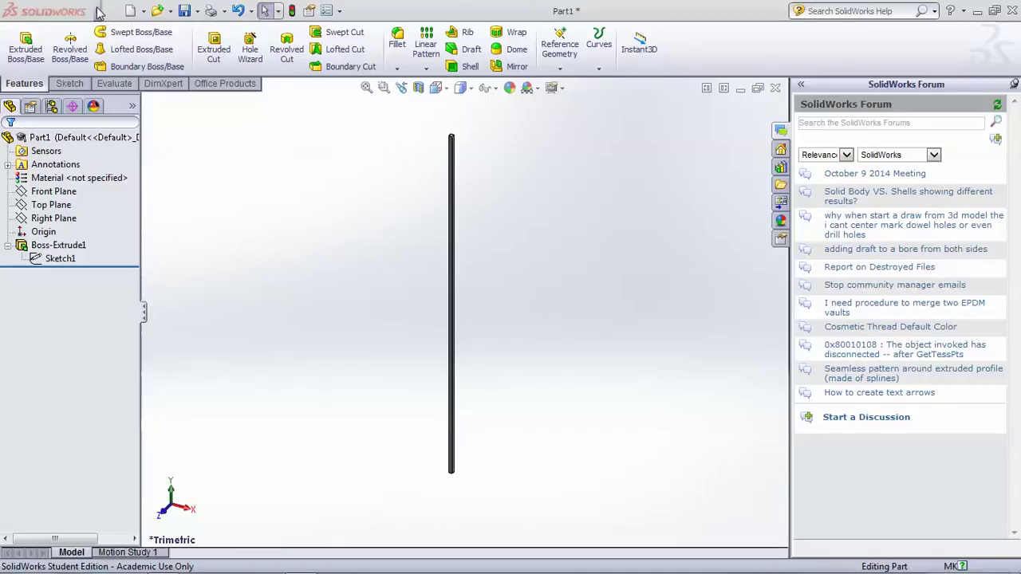
Enable the SolidWorks Simulation add-in through Tools > Add-Ins
mouse_move(95, 11)
left_click(227, 11)
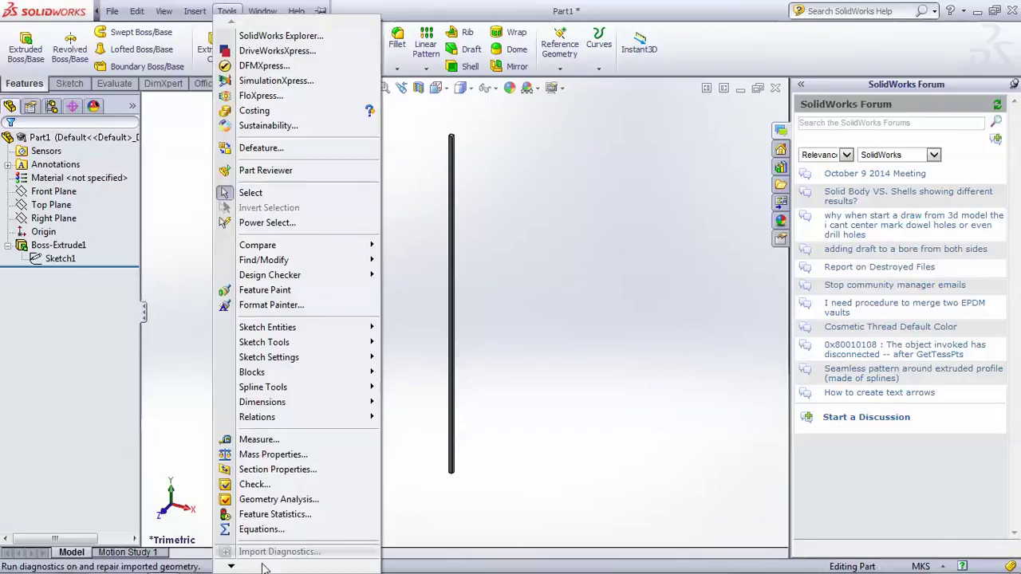
mouse_move(249, 569)
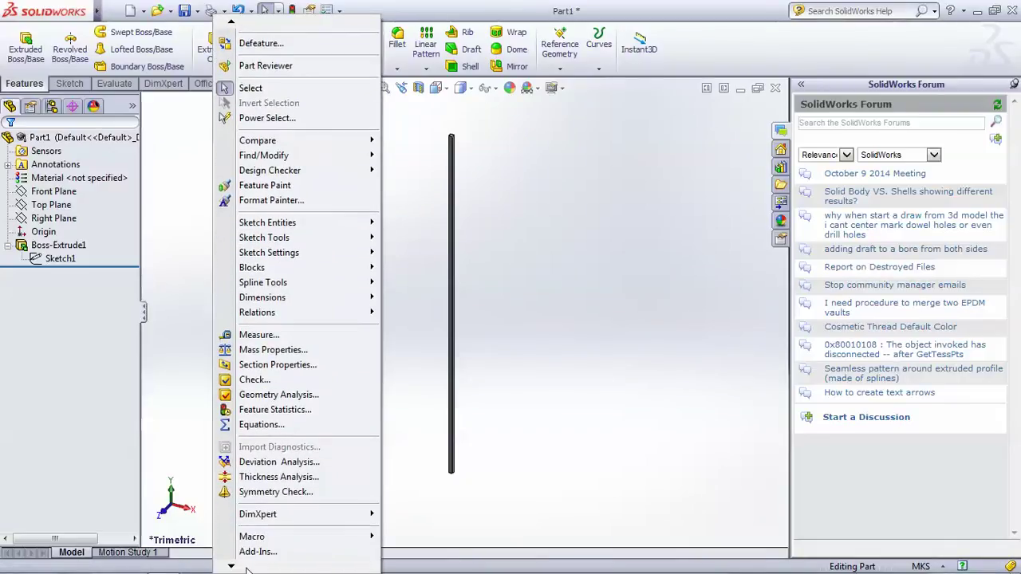
left_click(276, 503)
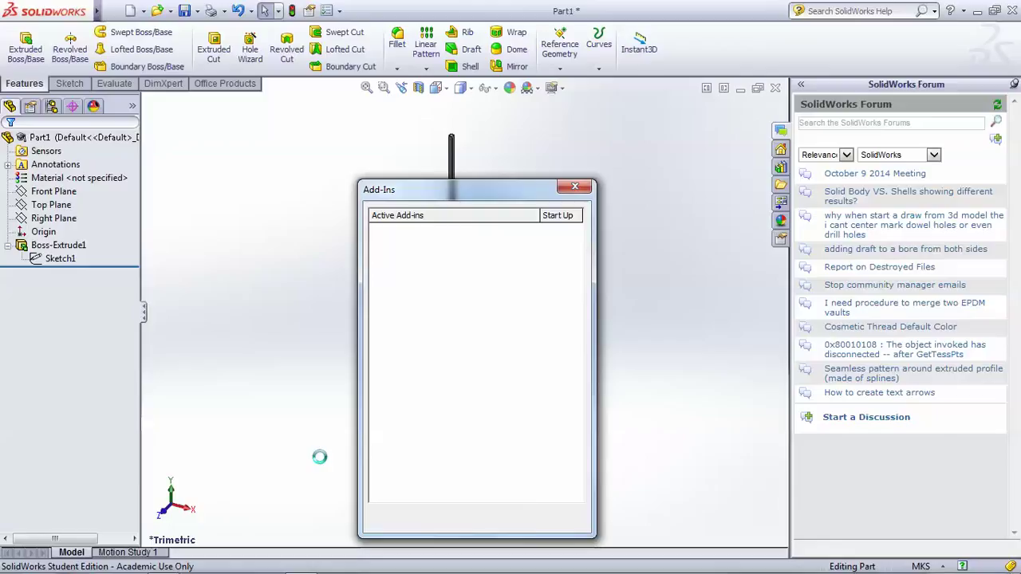
left_click(377, 333)
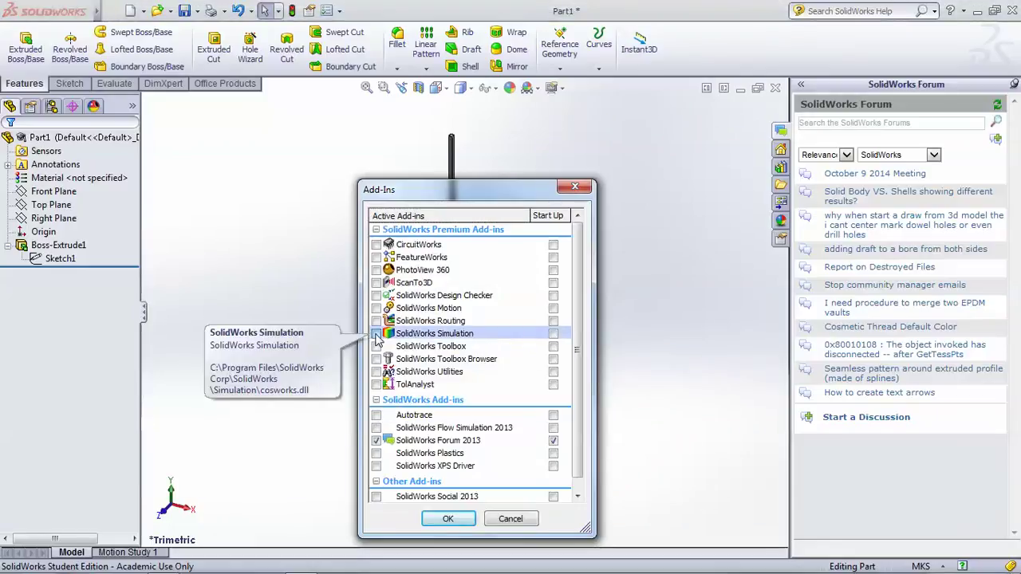
left_click(463, 522)
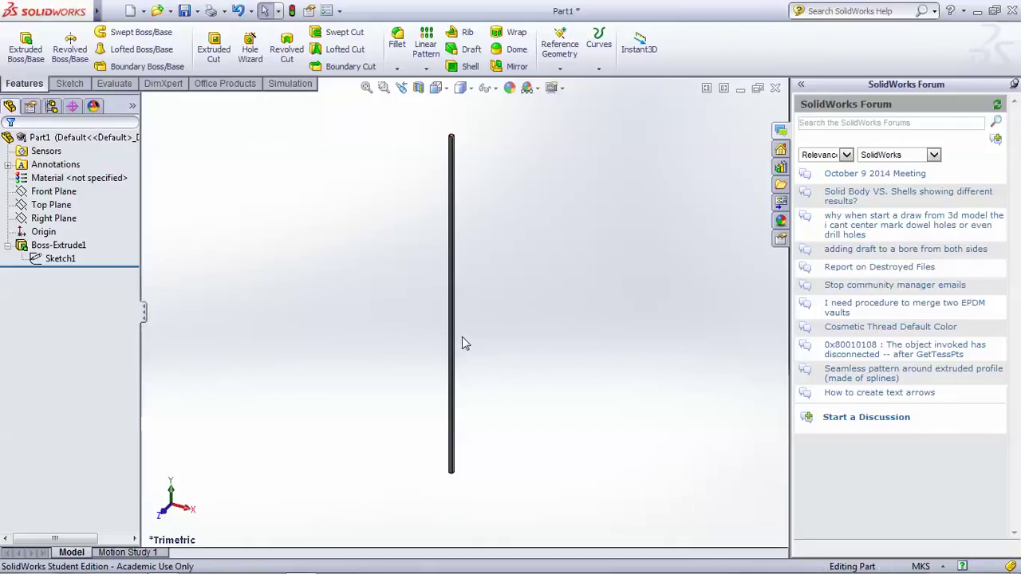
Create a new Buckling study, Study 1, from the Study Advisor on the Simulation tab
left_click(290, 86)
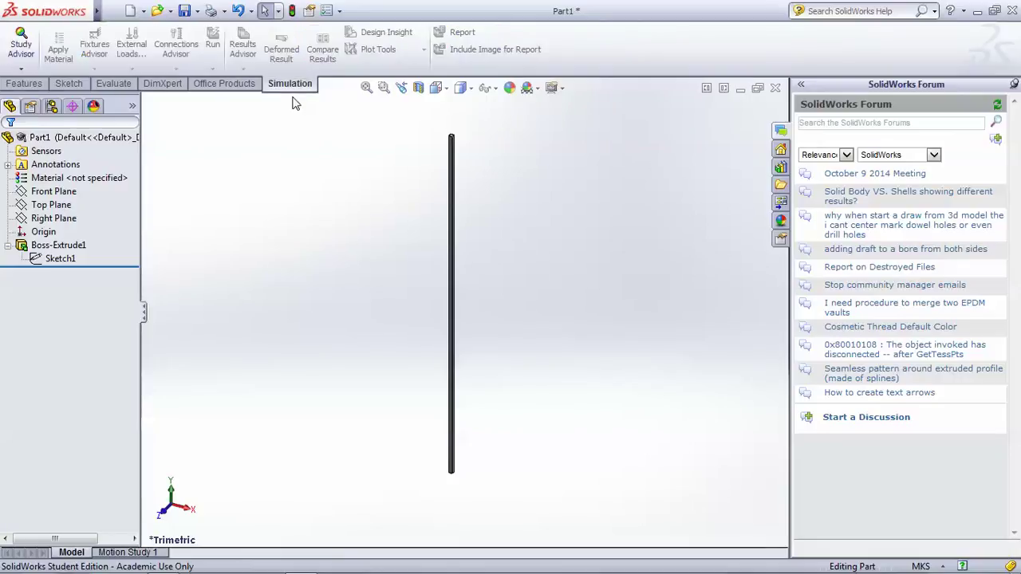
left_click(25, 72)
left_click(46, 96)
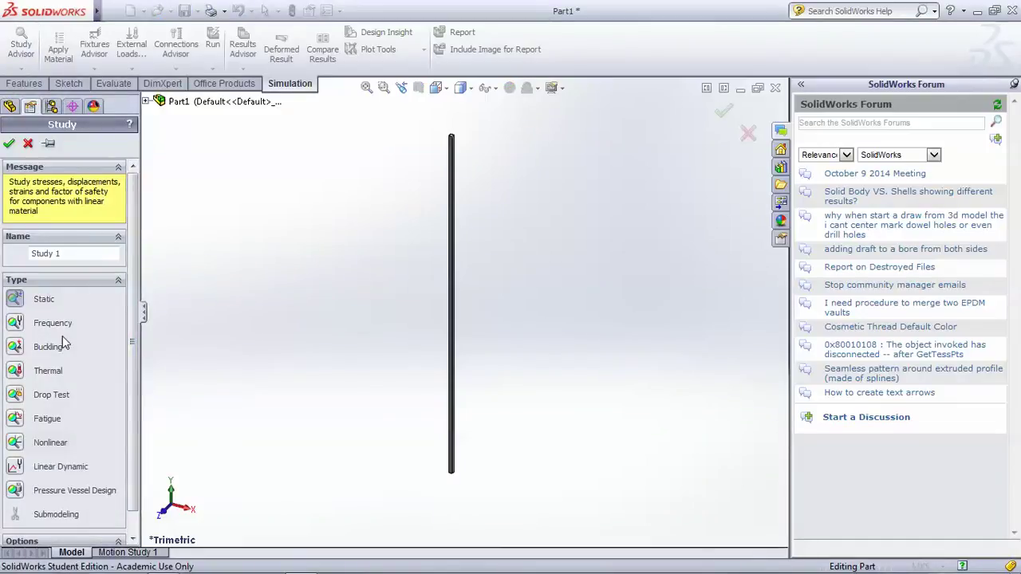
left_click(16, 346)
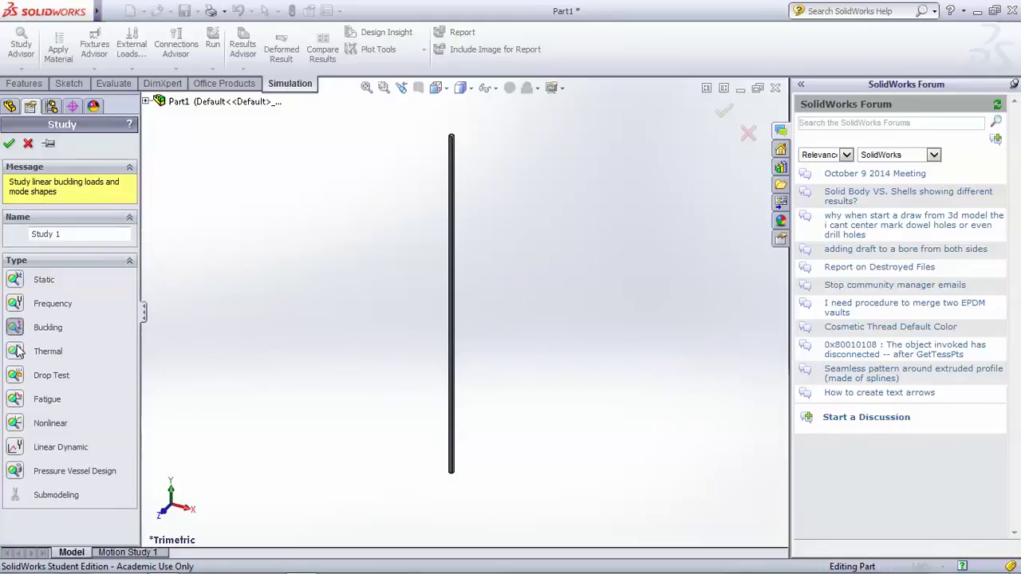
left_click(9, 144)
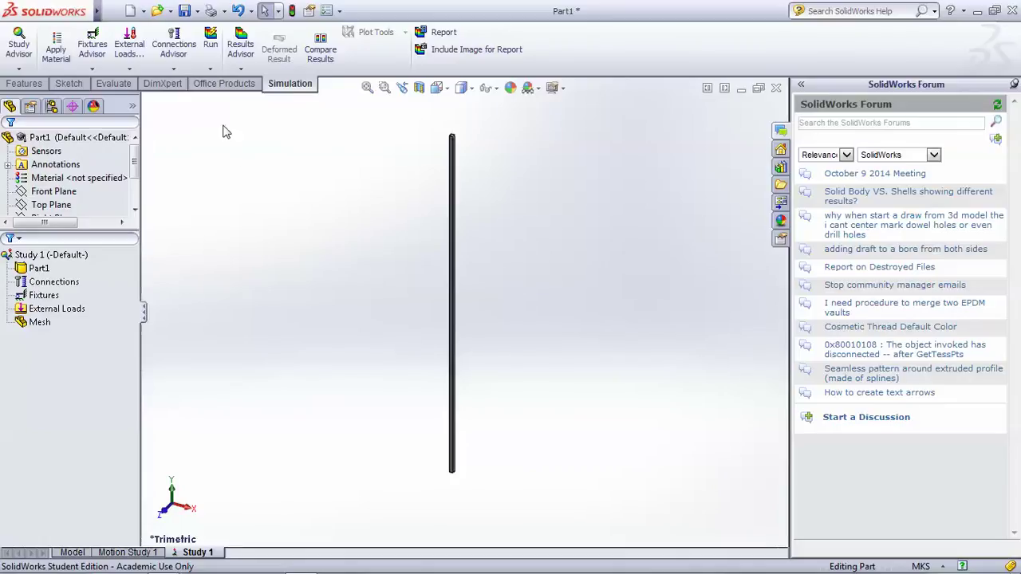
Assign 1060 Alloy from the Aluminium Alloys library to the column
left_click(56, 53)
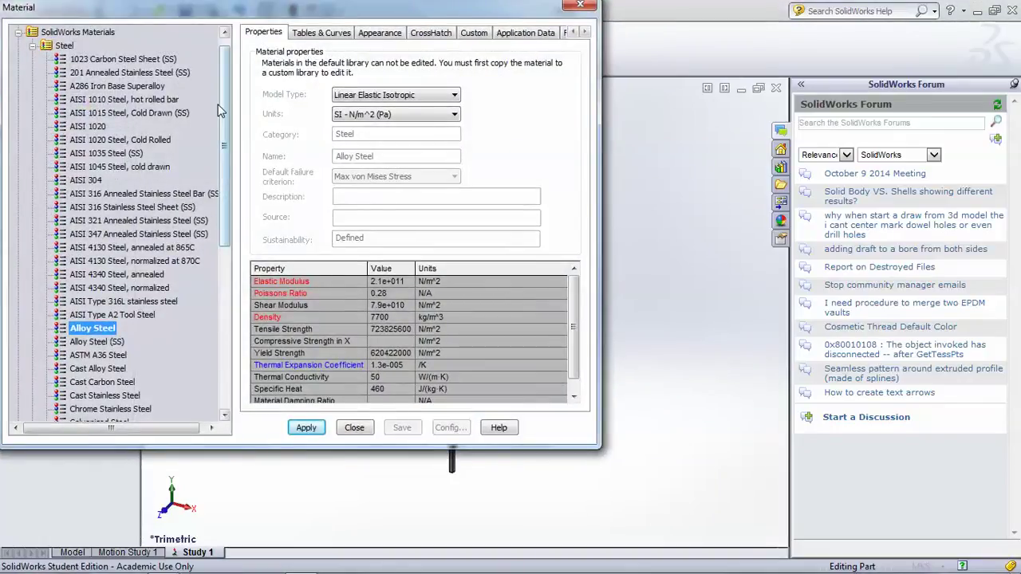
left_click_drag(224, 102, 239, 299)
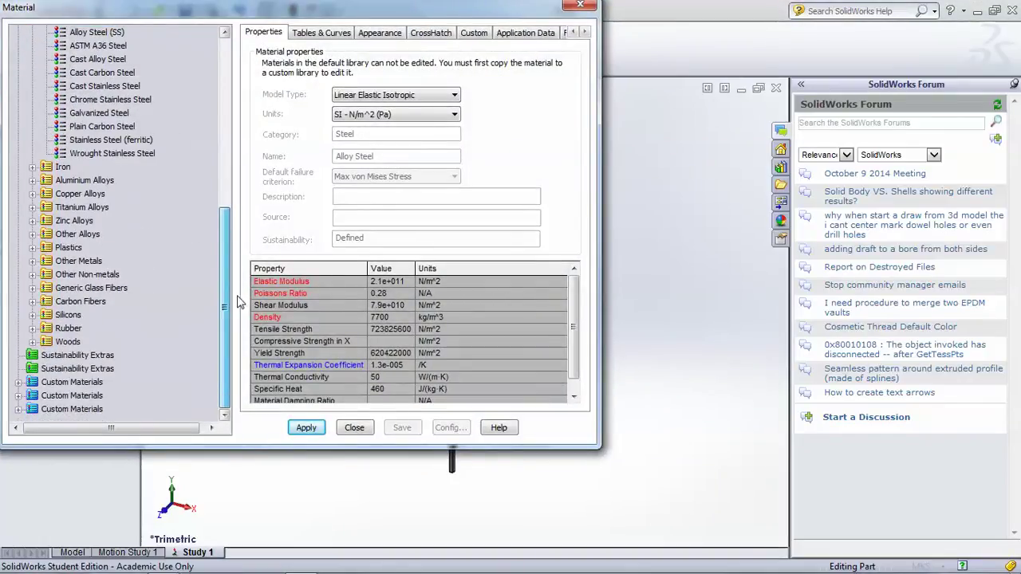
scroll(119, 303, "up", 3)
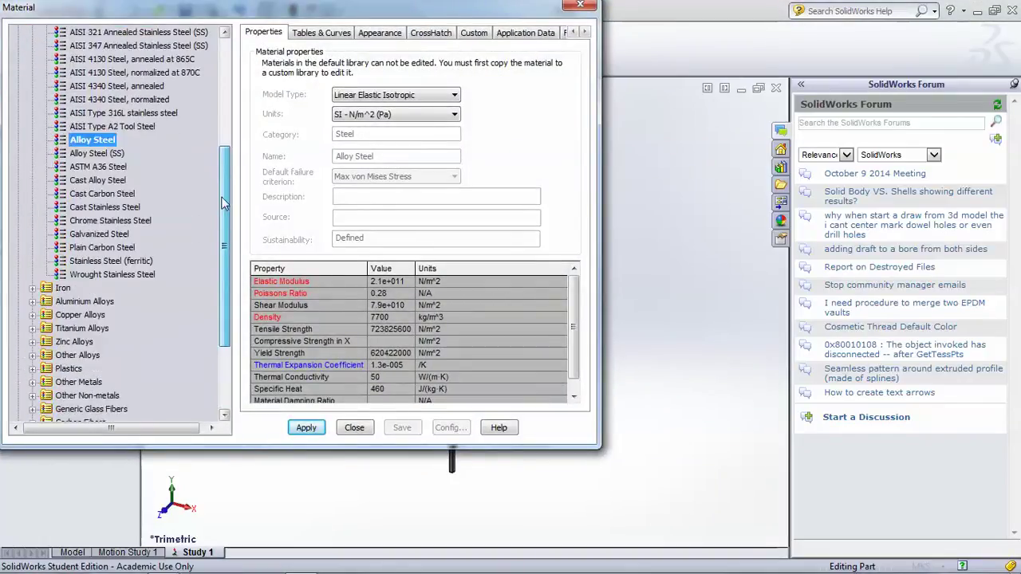
left_click(32, 303)
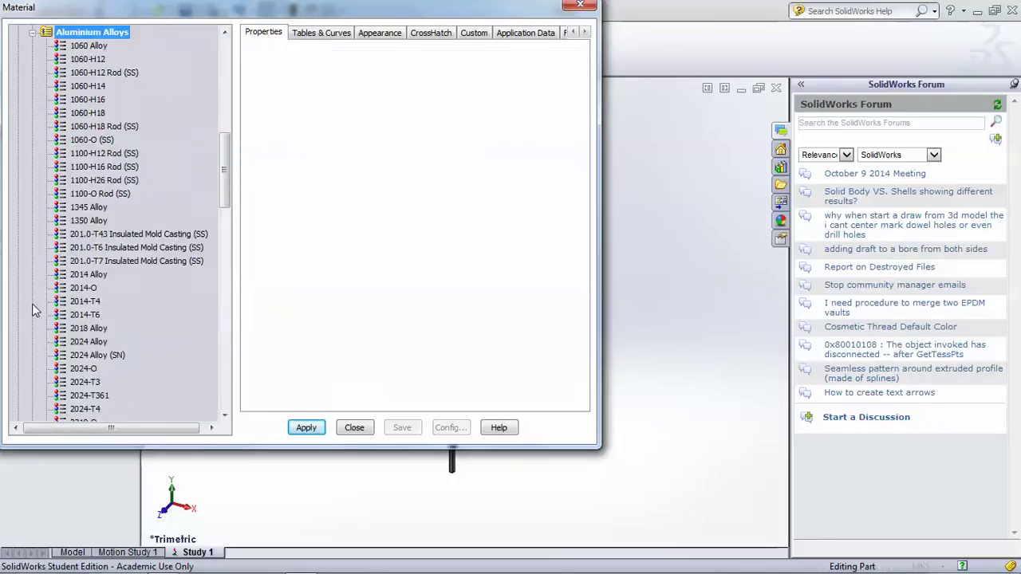
left_click(92, 45)
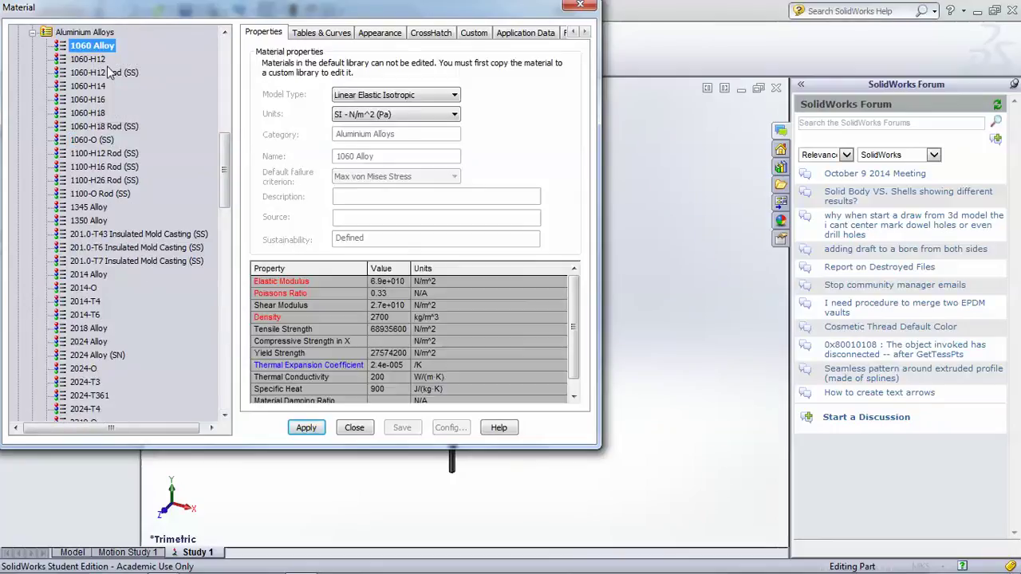
left_click(346, 430)
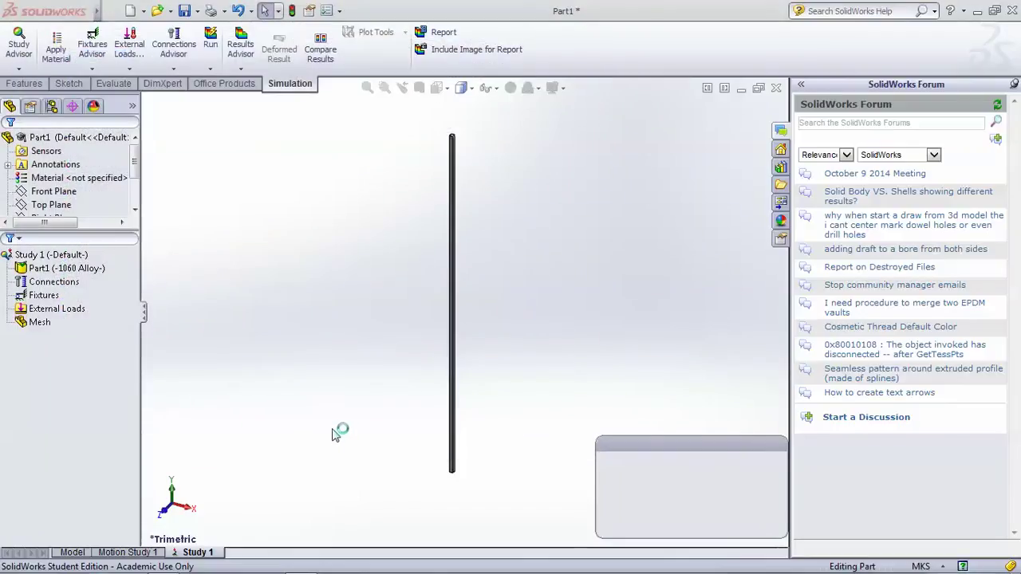
left_click(56, 283)
left_click(56, 295)
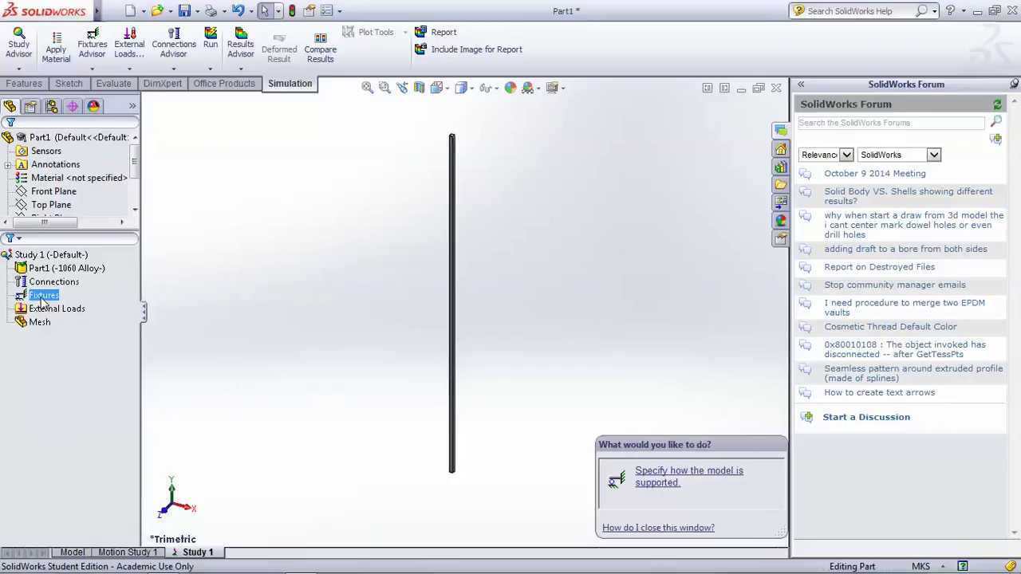
Add a Fixed Geometry fixture on the column's bottom end face, selected from the bottom view
right_click(41, 301)
left_click(96, 307)
left_click(437, 87)
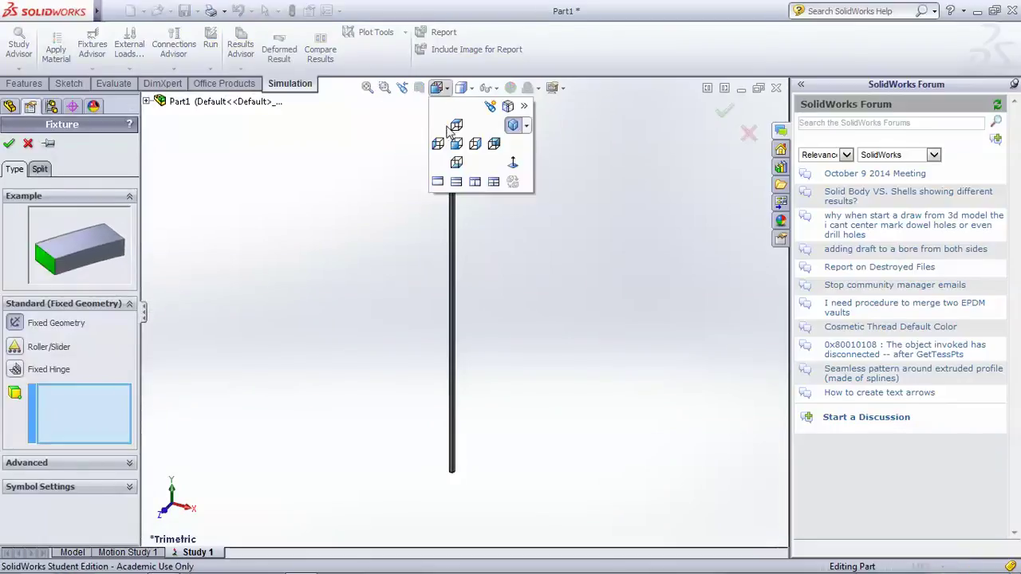
left_click(451, 162)
left_click(448, 277)
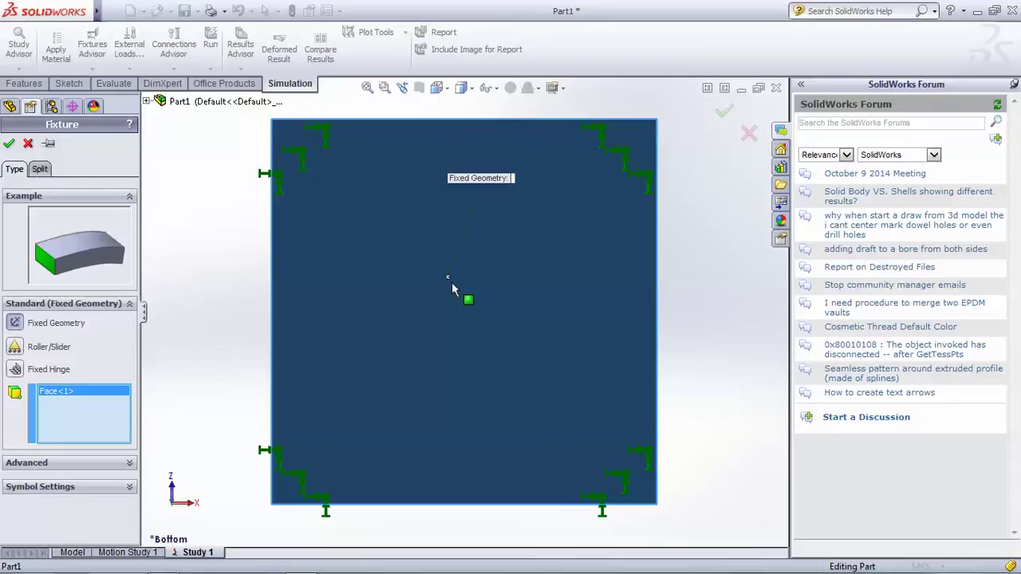
left_click(9, 142)
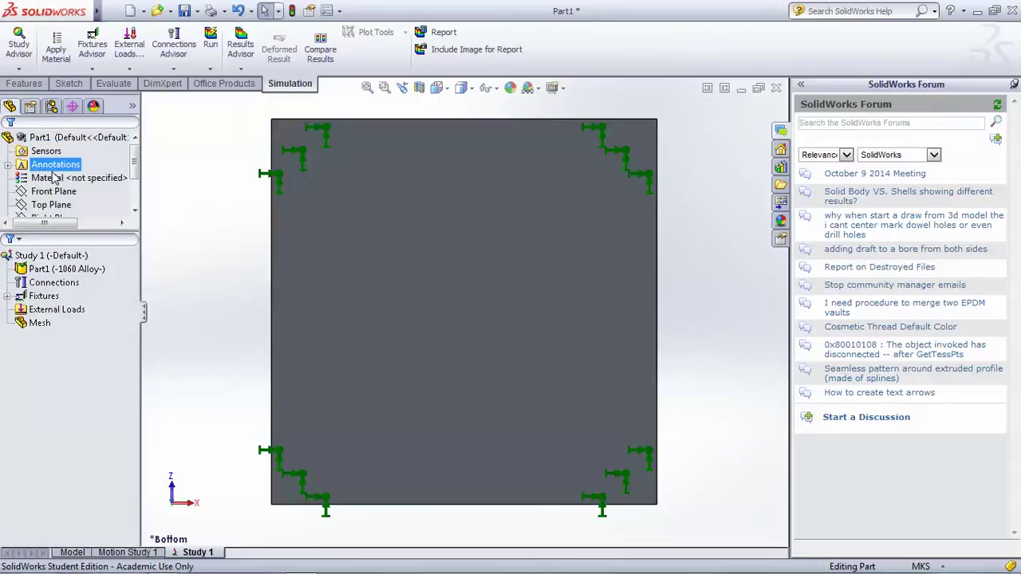
left_click(64, 311)
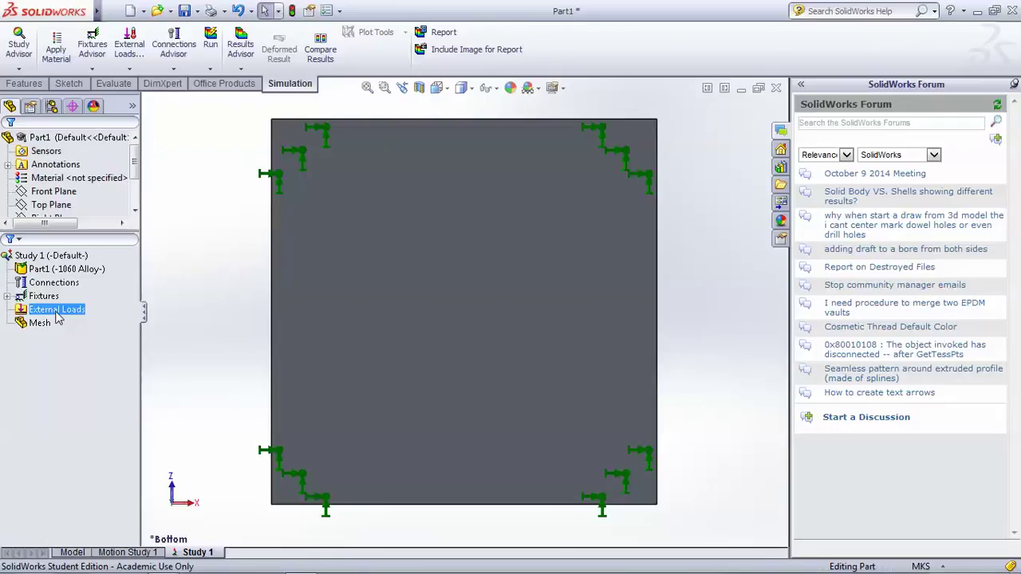
Apply a 10000 N force, Force-1, to the column's top face from the top view
right_click(58, 316)
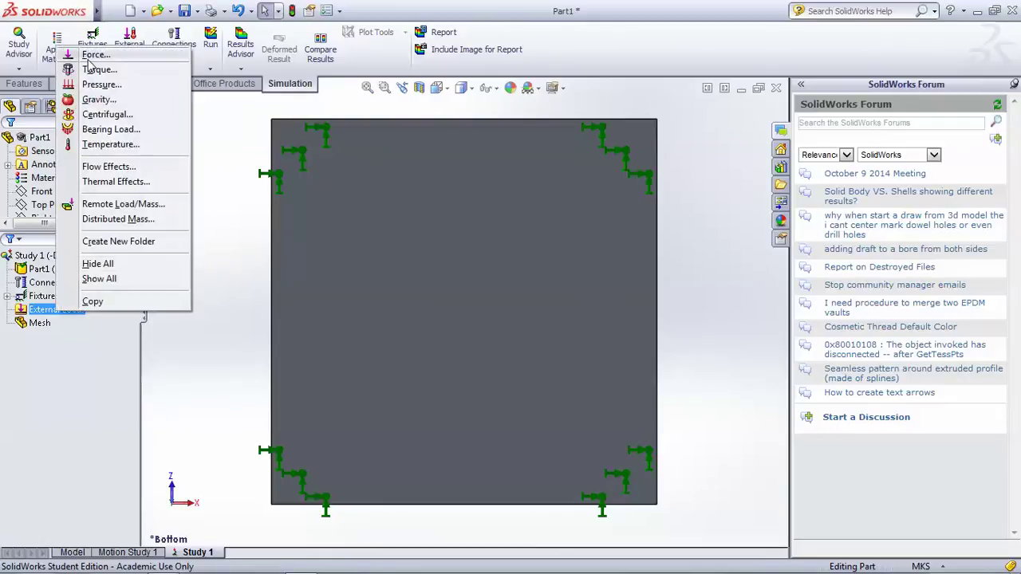
left_click(96, 55)
left_click(447, 91)
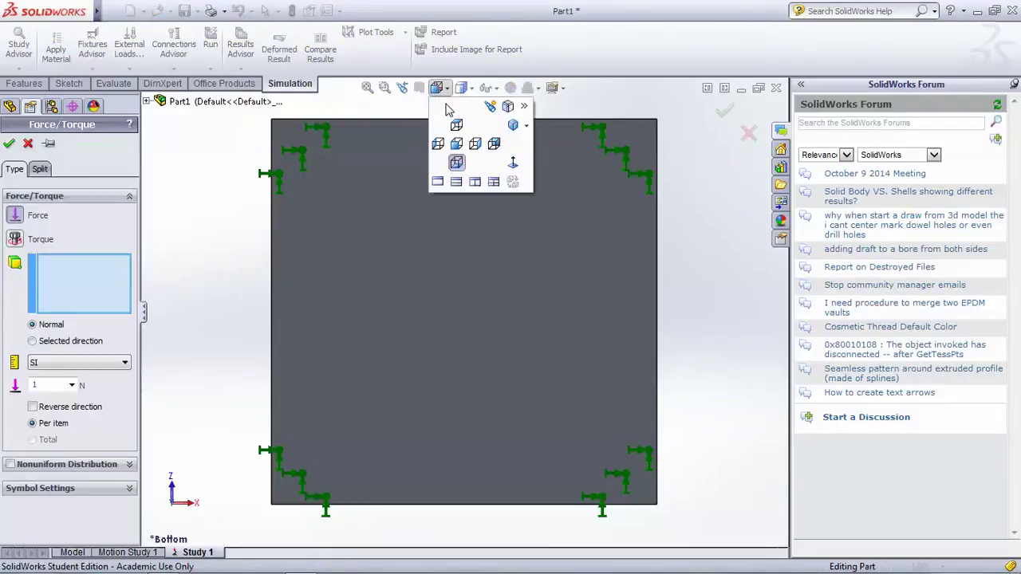
left_click(456, 125)
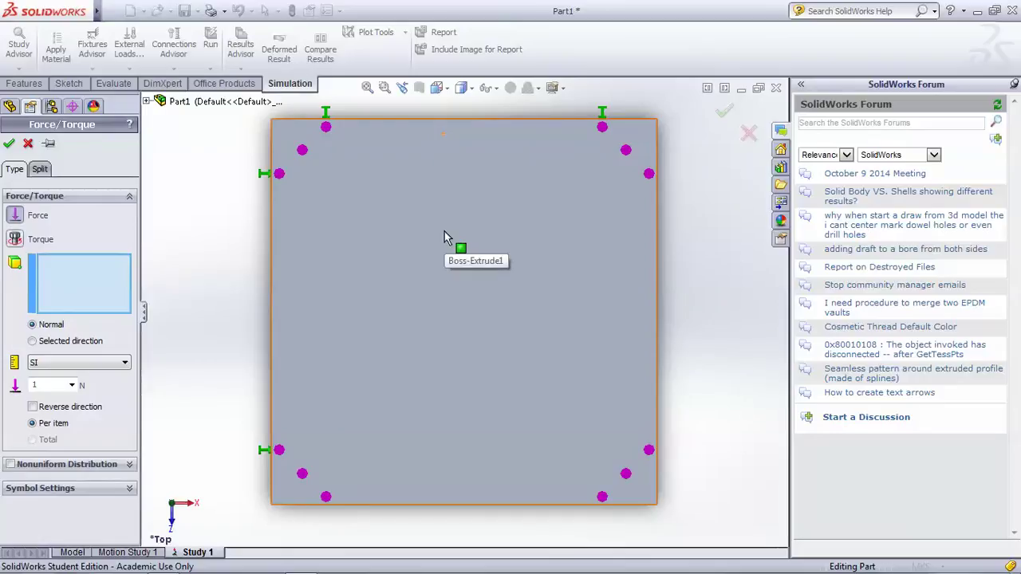
left_click(444, 235)
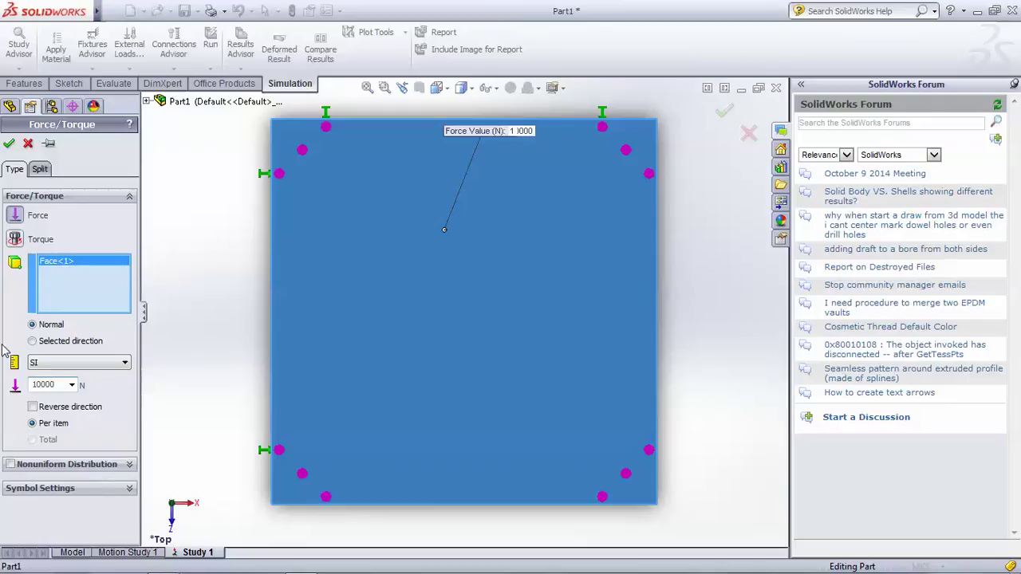
left_click(8, 144)
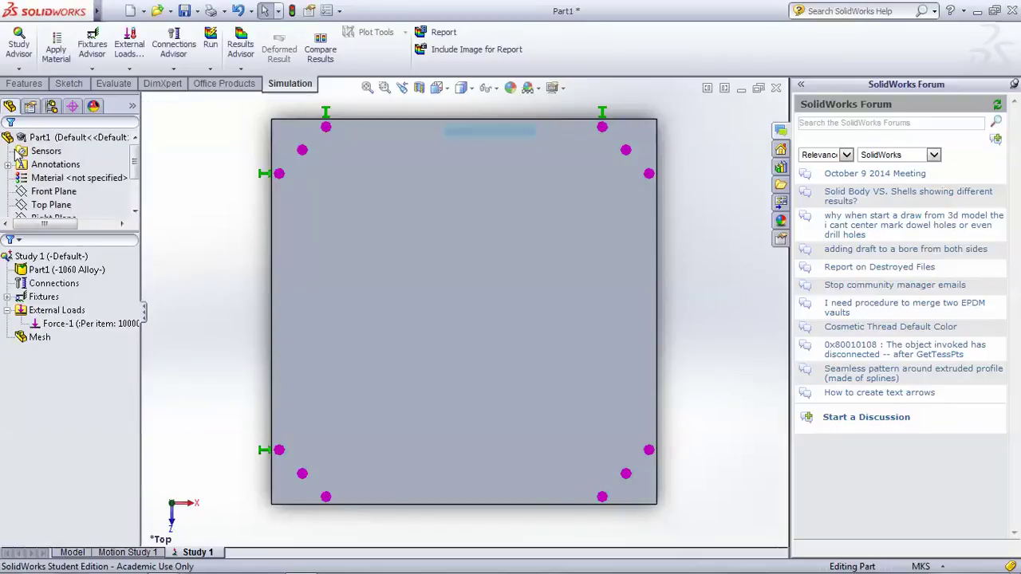
Return to the isometric view and check the fixture at the column's base
left_click(437, 88)
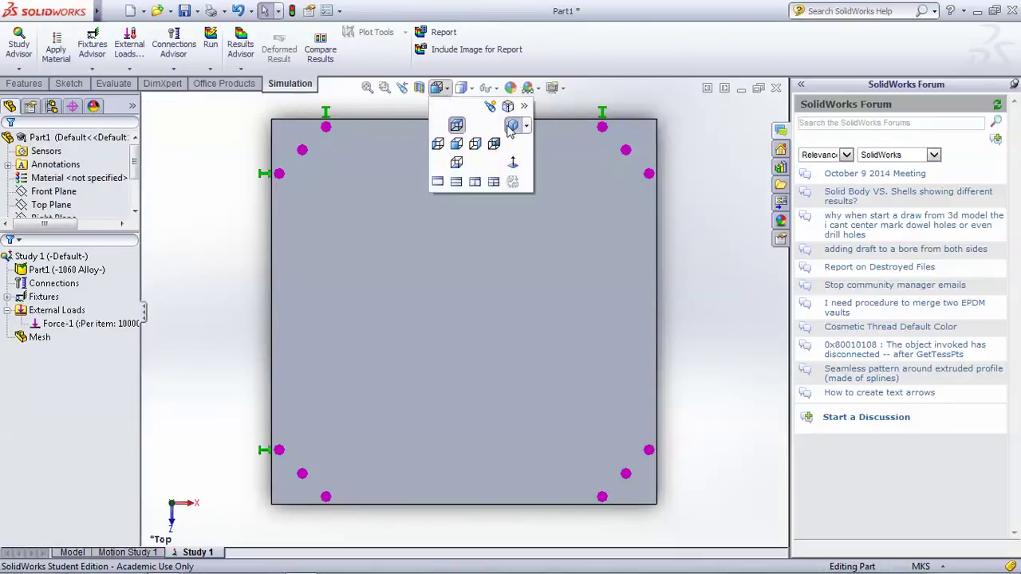
left_click(513, 125)
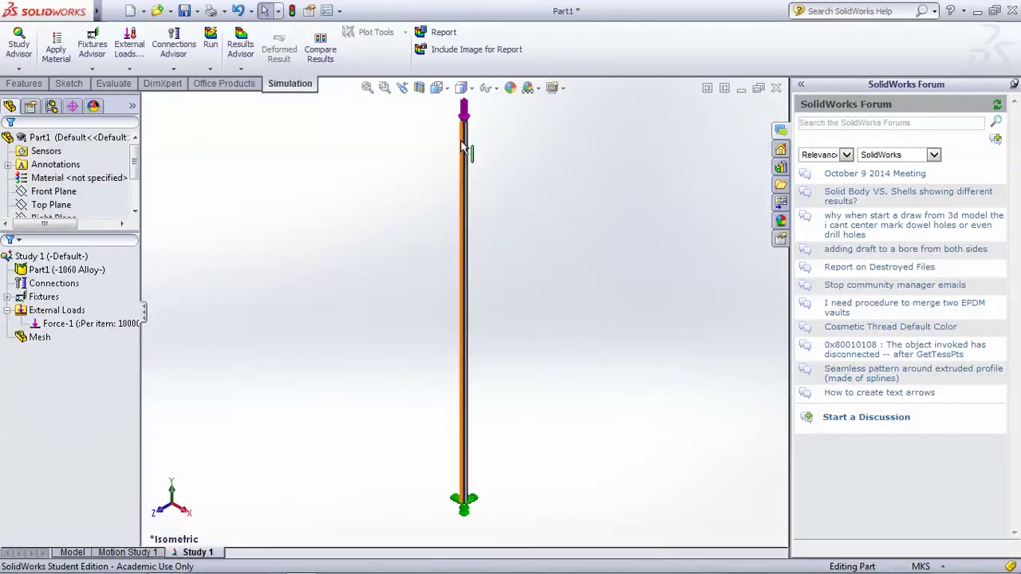
left_click(466, 507)
key("Escape")
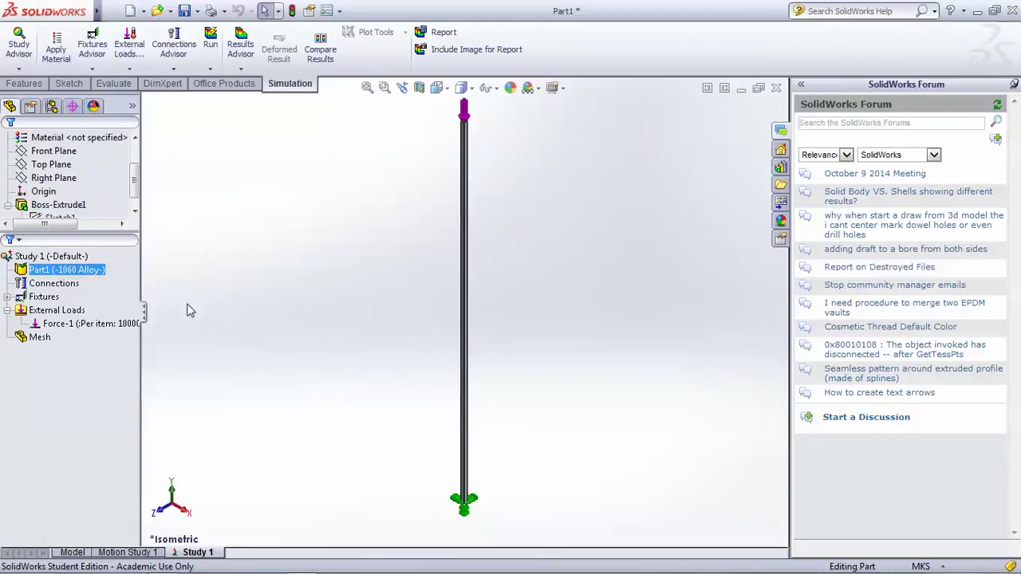
left_click(40, 338)
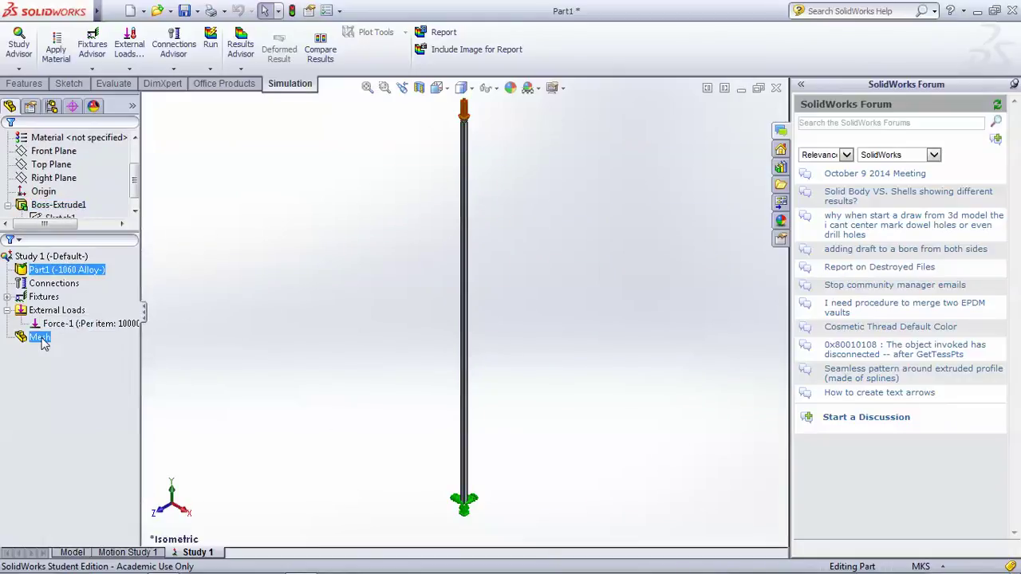
Generate a solid mesh with the density slider set slightly above coarsest
right_click(40, 337)
key("Escape")
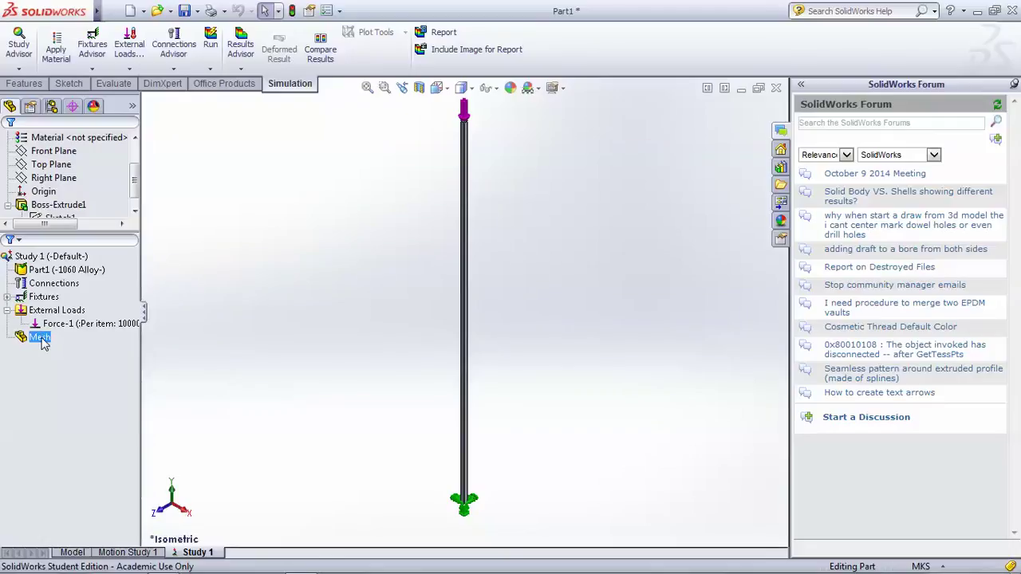
right_click(41, 339)
left_click(92, 135)
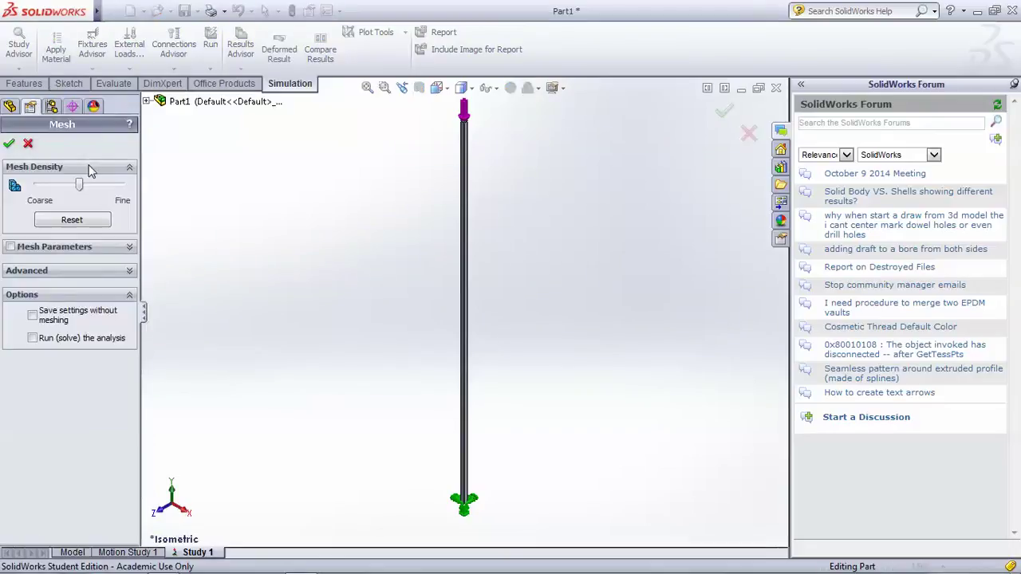
mouse_move(79, 187)
left_mouse_down()
mouse_move(46, 188)
mouse_move(117, 190)
mouse_move(79, 192)
left_mouse_up()
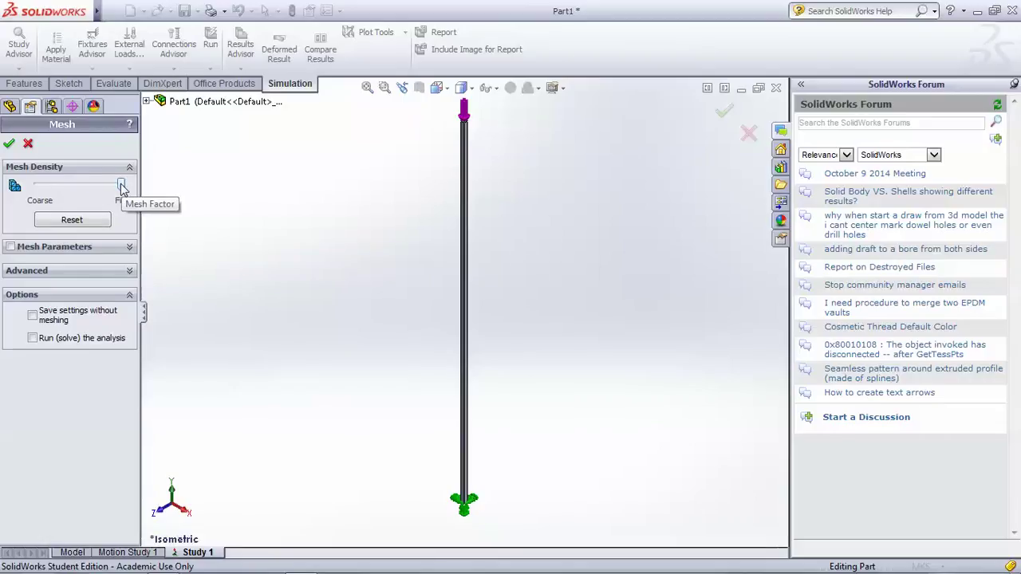
left_click_drag(121, 185, 8, 184)
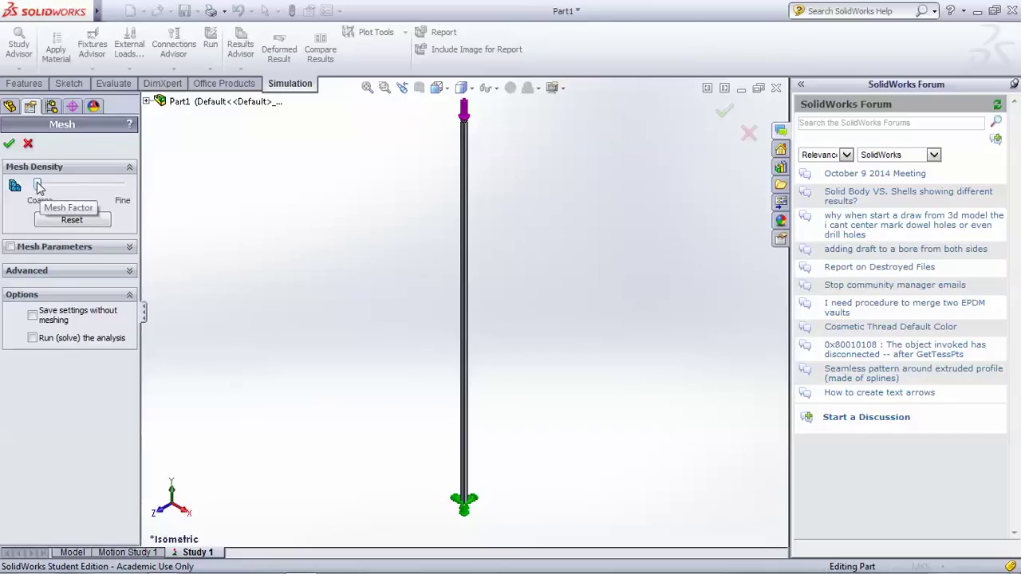
left_click_drag(37, 186, 71, 183)
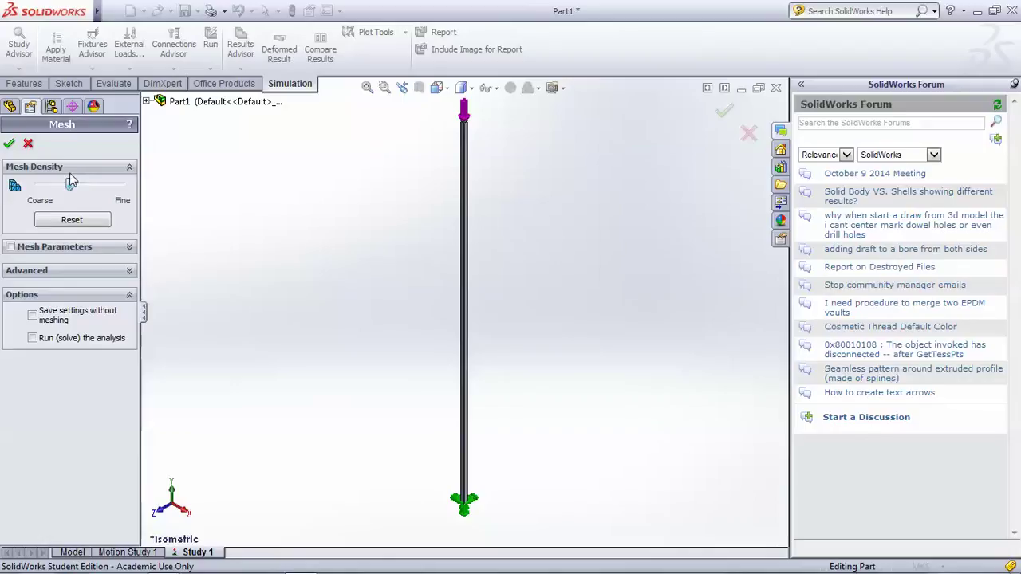
left_click(10, 146)
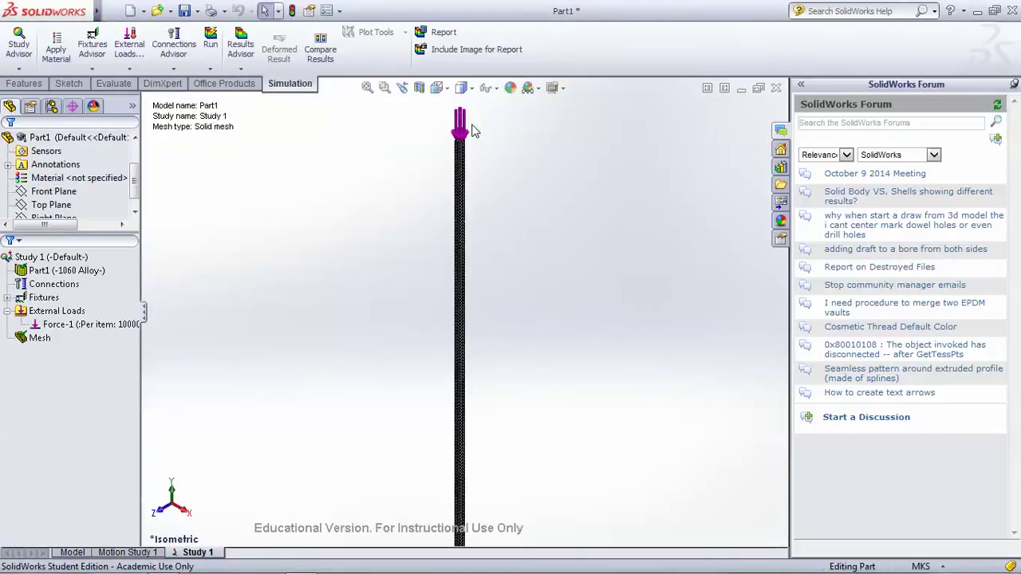
scroll(447, 280, "down", 5)
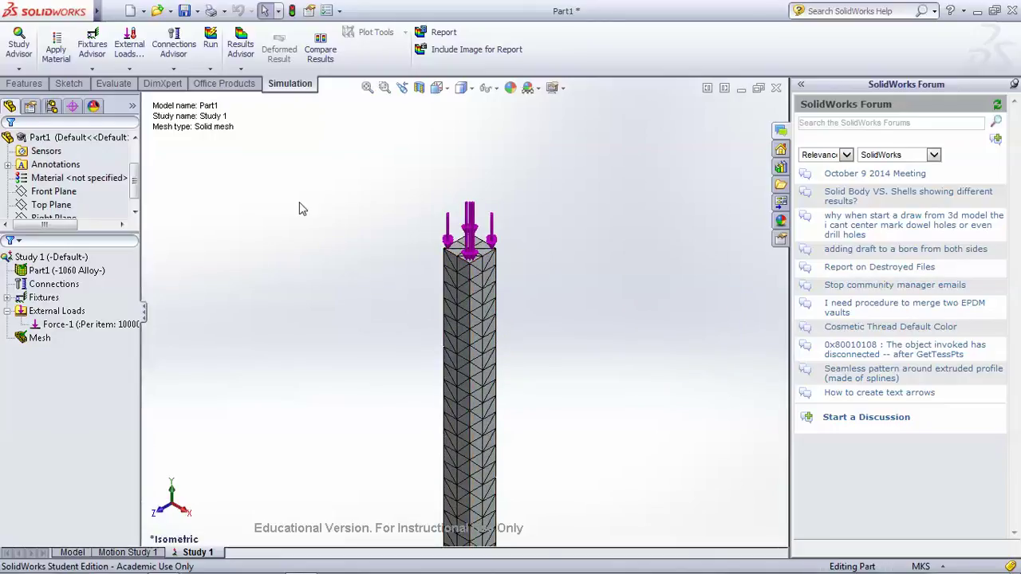
Run Study 1 and rotate the view to see the buckled column's URES plot
left_click(210, 44)
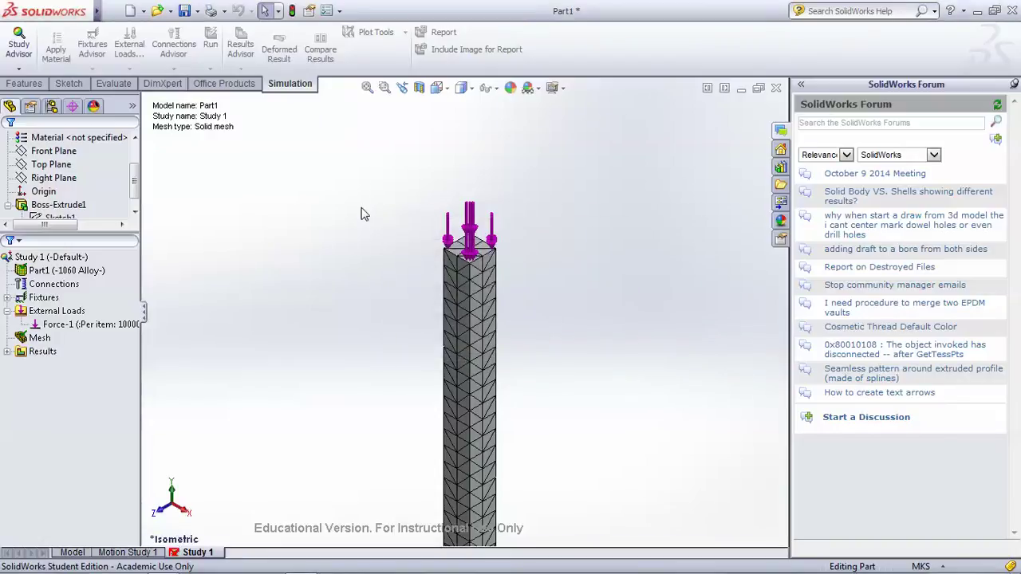
mouse_move(466, 247)
middle_mouse_down()
mouse_move(481, 289)
mouse_move(477, 271)
mouse_move(461, 287)
mouse_move(471, 230)
middle_mouse_up()
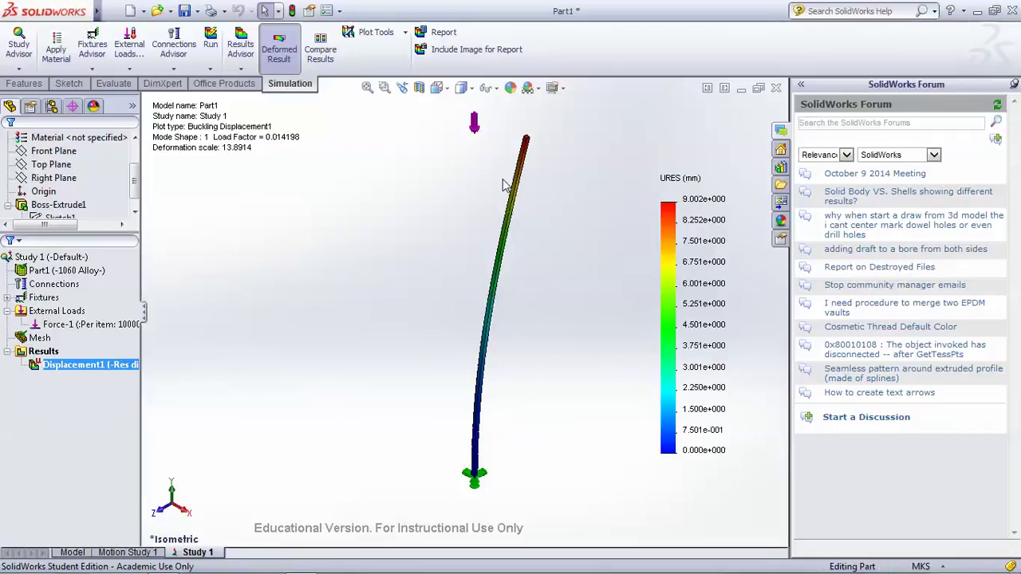